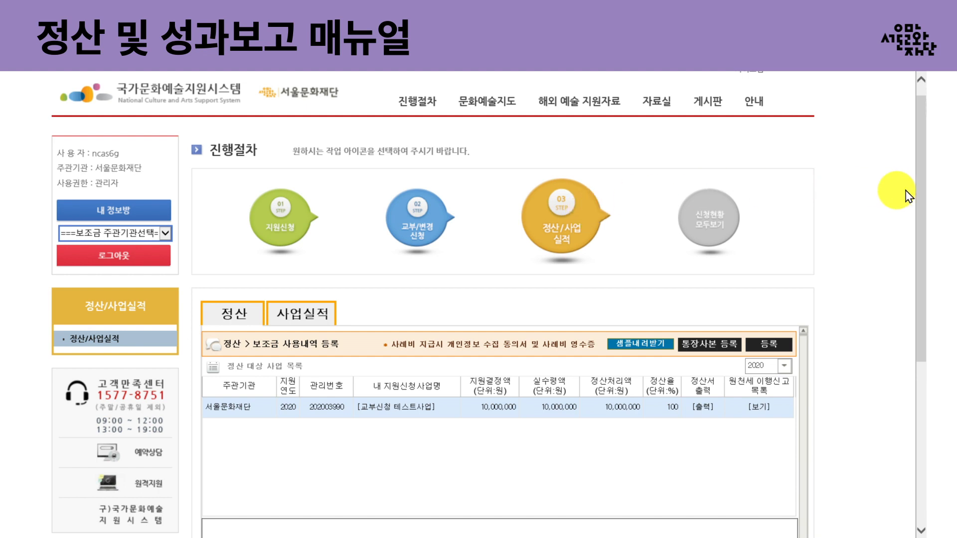
Step: Open the subsidy usage settlement of the 2020 project [교부신청 테스트사업] and show its account-transfer list
left_click_drag(922, 186, 921, 259)
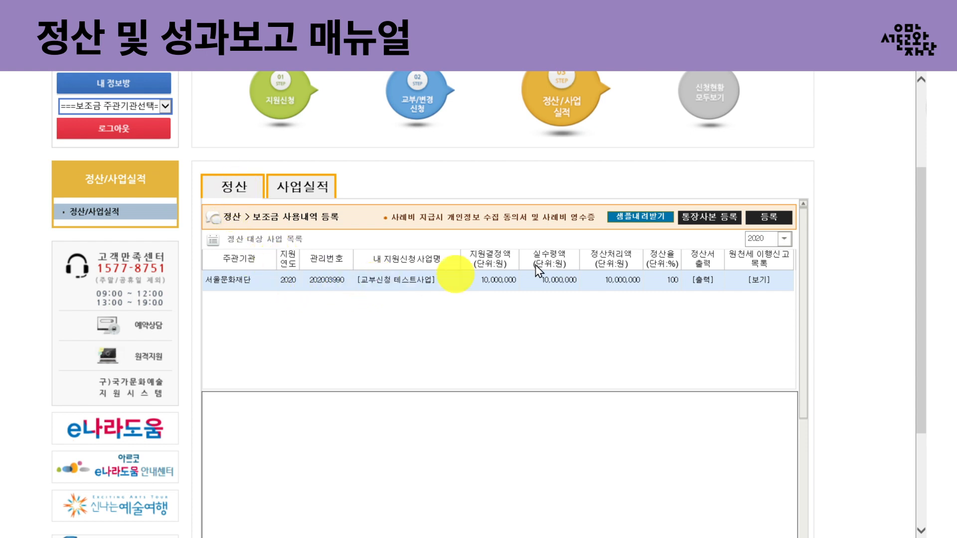
left_click(752, 217)
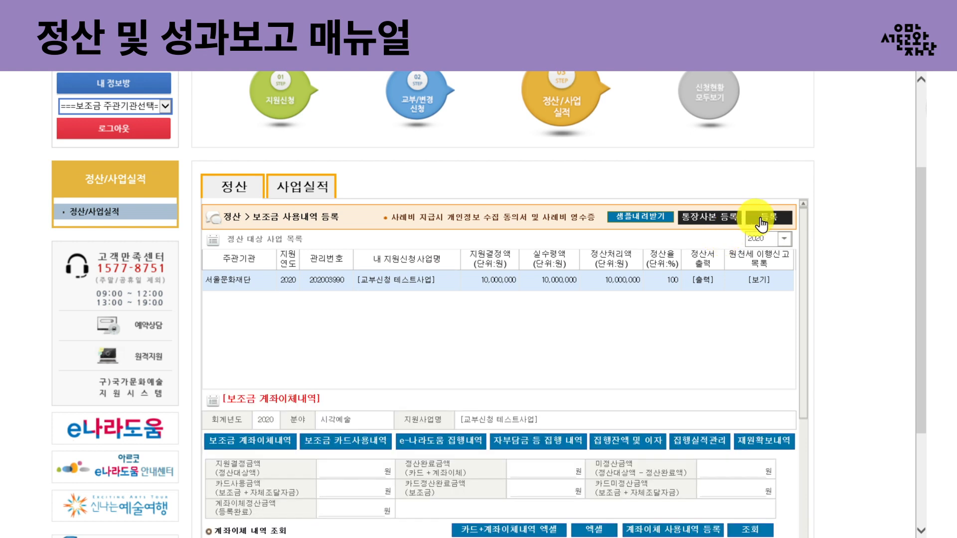
left_click_drag(921, 222, 922, 277)
left_click_drag(804, 198, 801, 291)
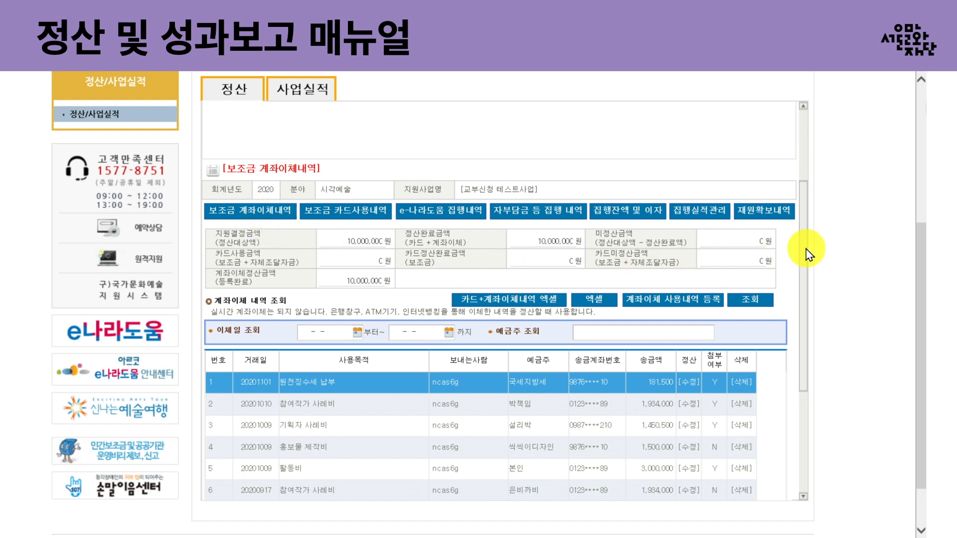
left_click_drag(804, 252, 804, 264)
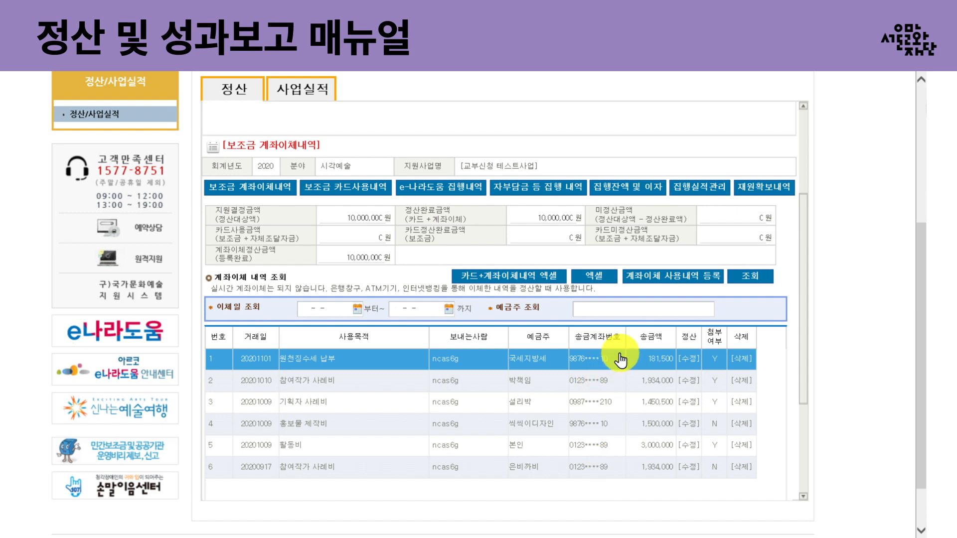
Step: Start a new account-transfer usage entry (계좌이체 사용내역 등록) and set its 사용 항목 to 개인 사례비
left_click(679, 282)
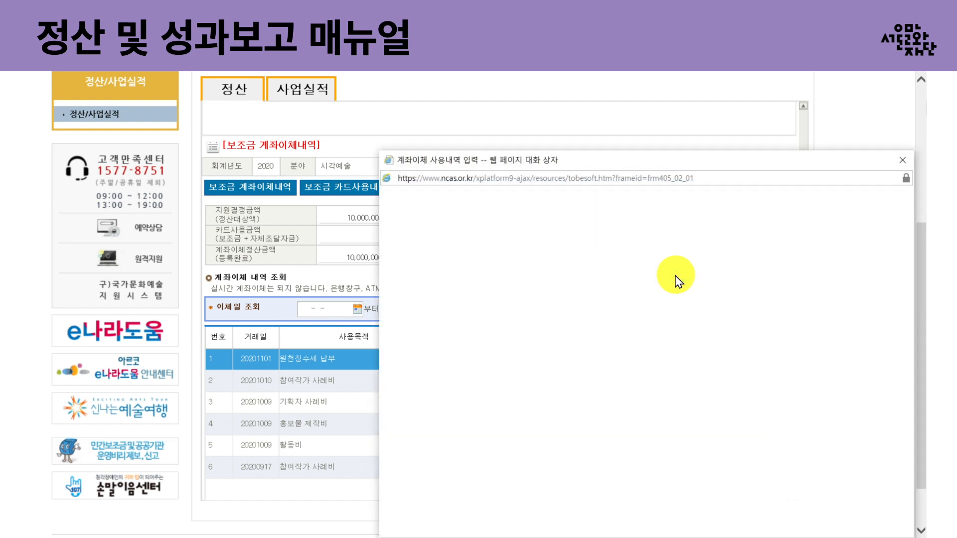
left_click_drag(599, 167, 489, 126)
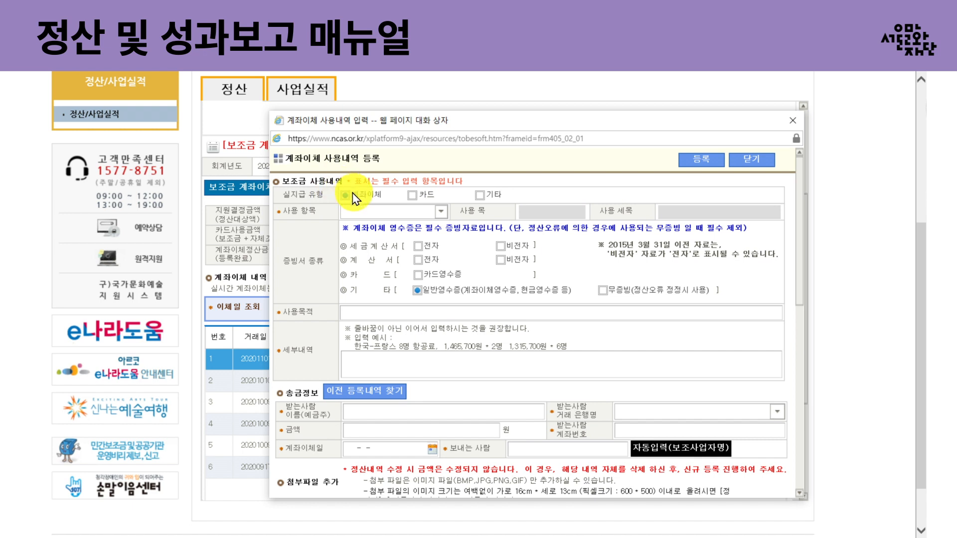
left_click(434, 211)
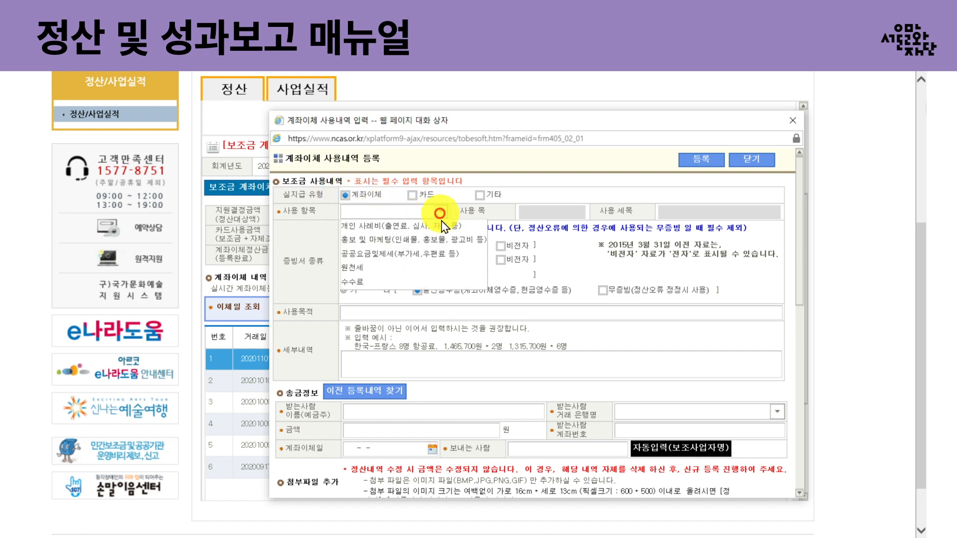
left_click(379, 226)
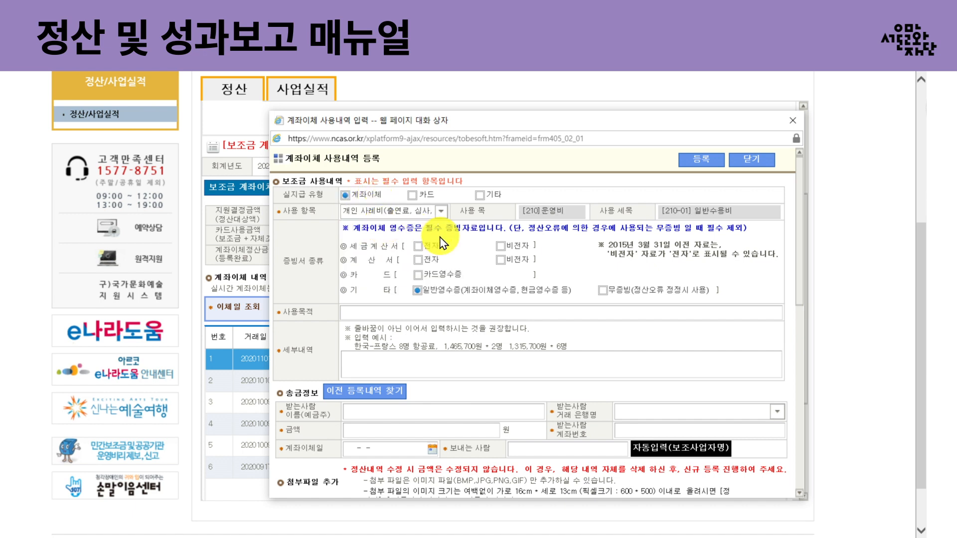
Step: Enter 배우 사례비 as the 사용목적 and 100만원x1명=967,000원 as the 세부내역
left_click_drag(800, 234, 802, 312)
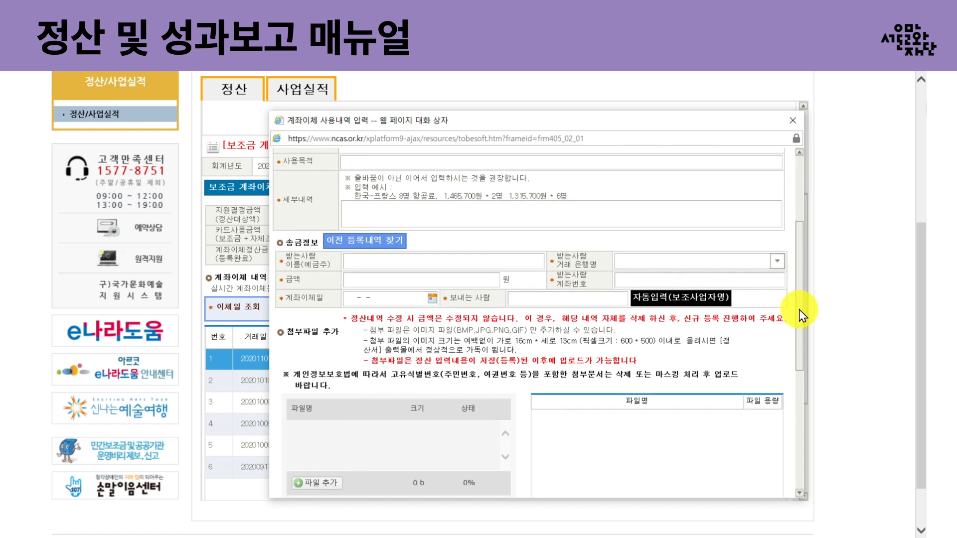
left_click(575, 164)
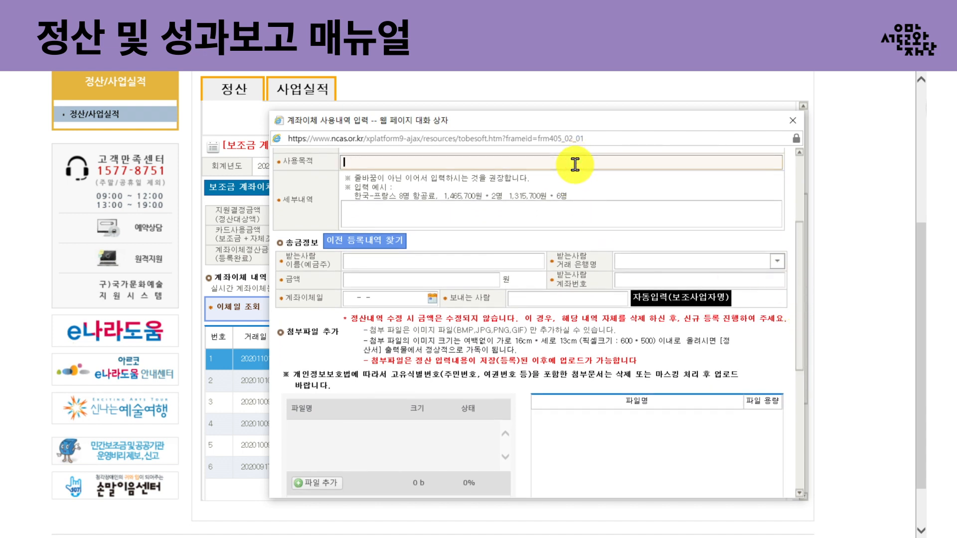
type("배우")
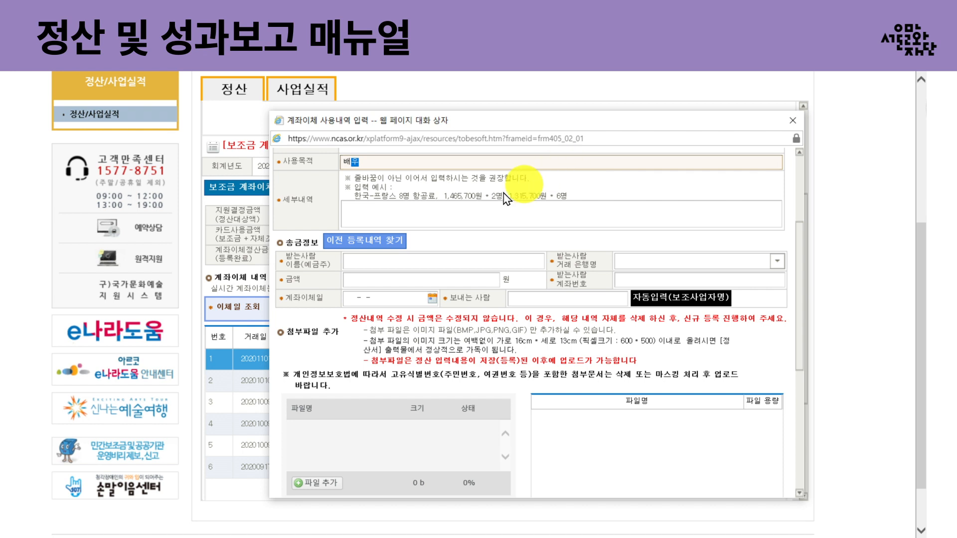
type(" 설")
type("례비")
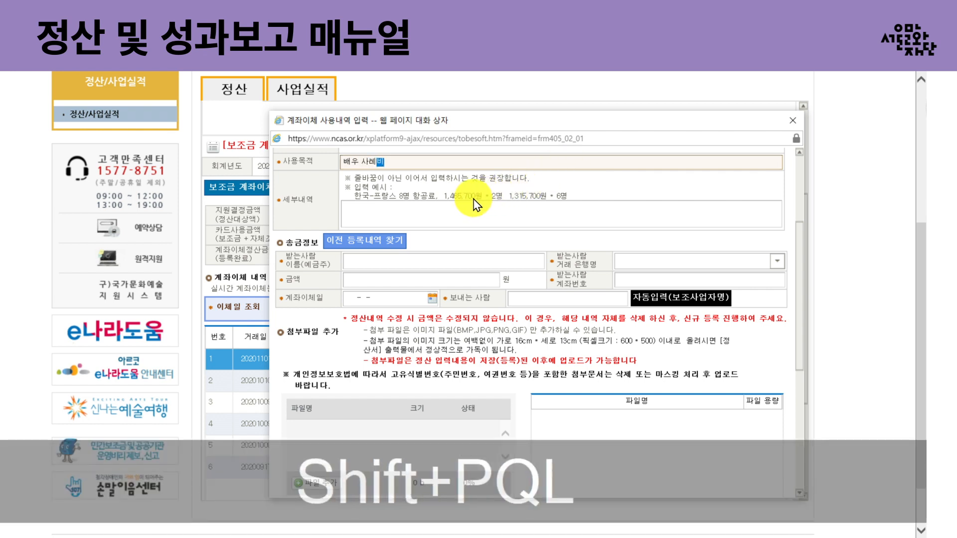
left_click(476, 211)
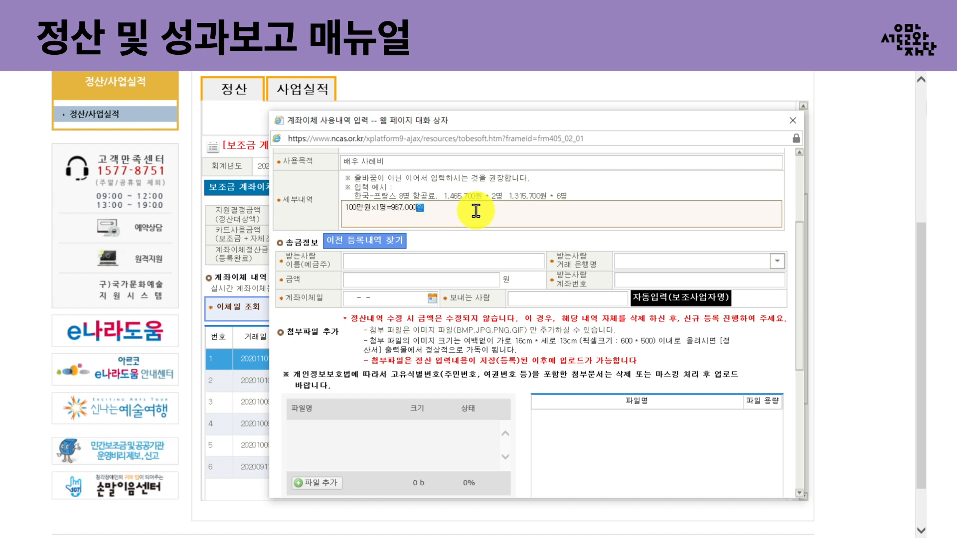
Step: Open the file chooser for adding an attachment to the transfer entry and dismiss it without selecting a file
left_click(474, 261)
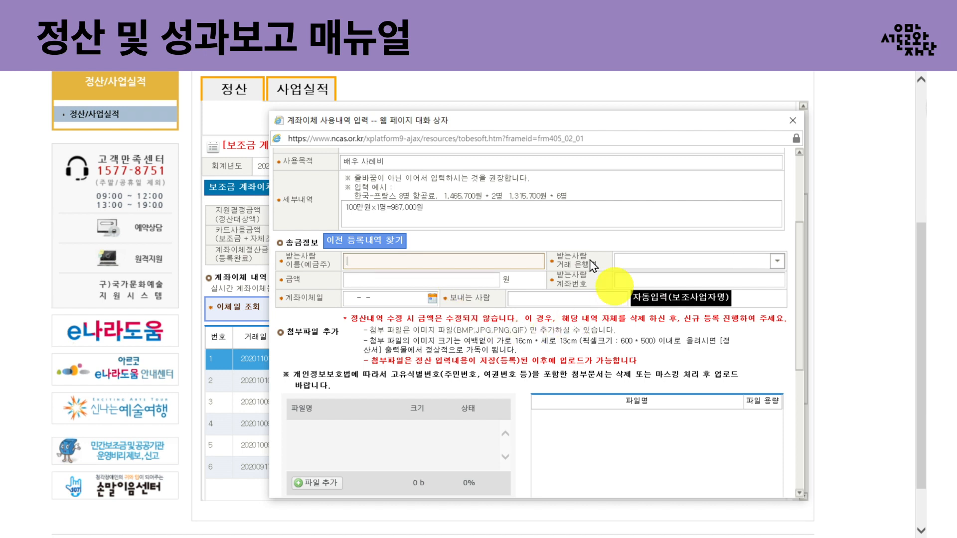
left_click_drag(804, 270, 802, 339)
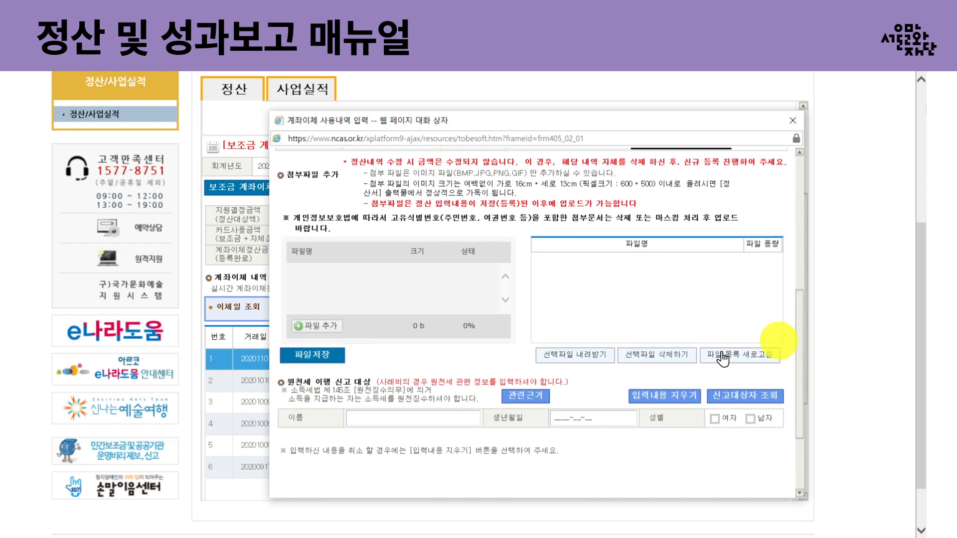
left_click(327, 329)
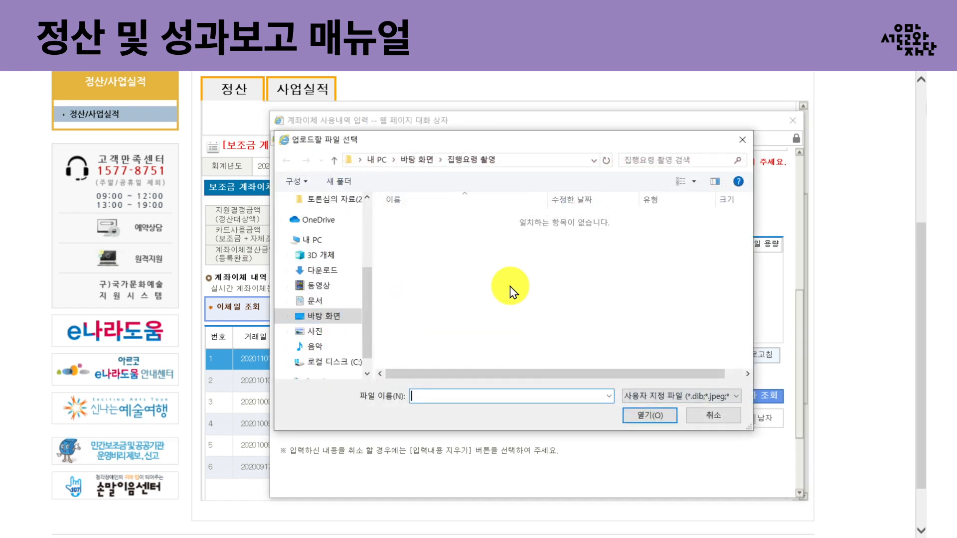
left_click(743, 139)
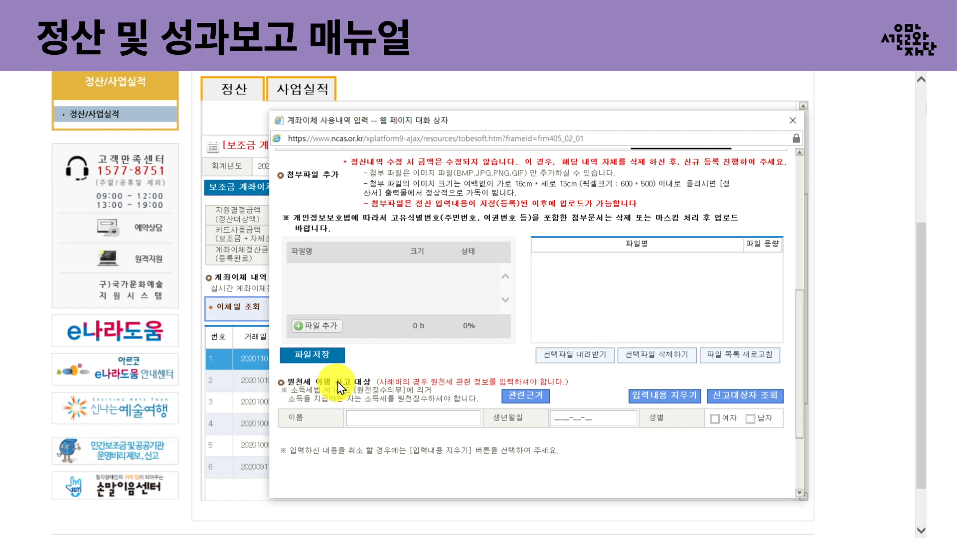
Step: Return to the beginning of the account-transfer entry form and close it without registering
scroll(796, 333, "up", 1)
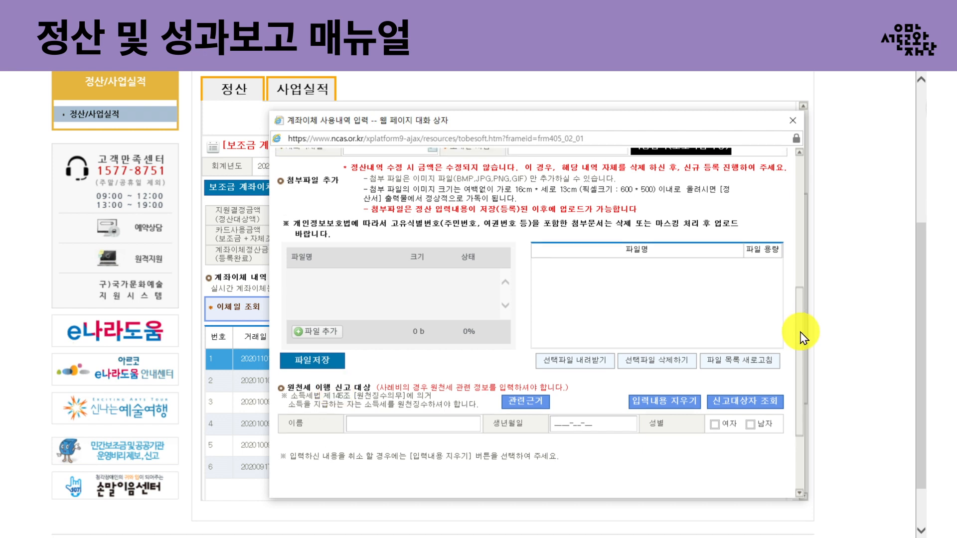
left_click_drag(801, 333, 802, 177)
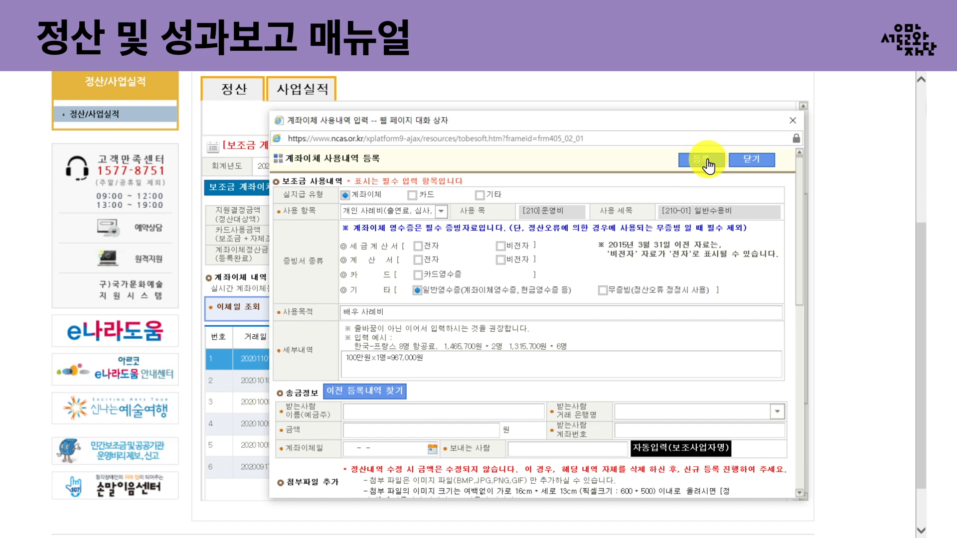
left_click(793, 120)
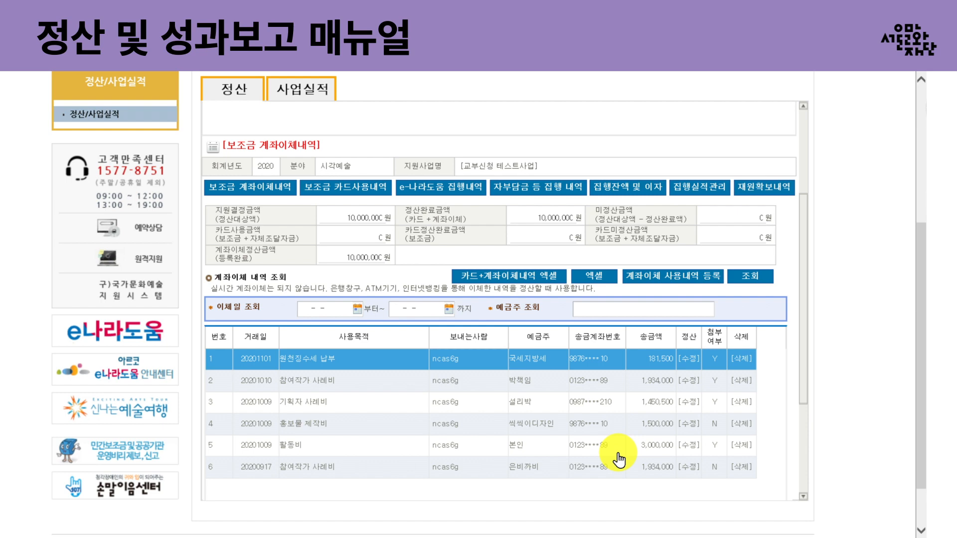
Step: Open the existing 20201010 참여작가 사례비 transfer record and close its window
double_click(615, 385)
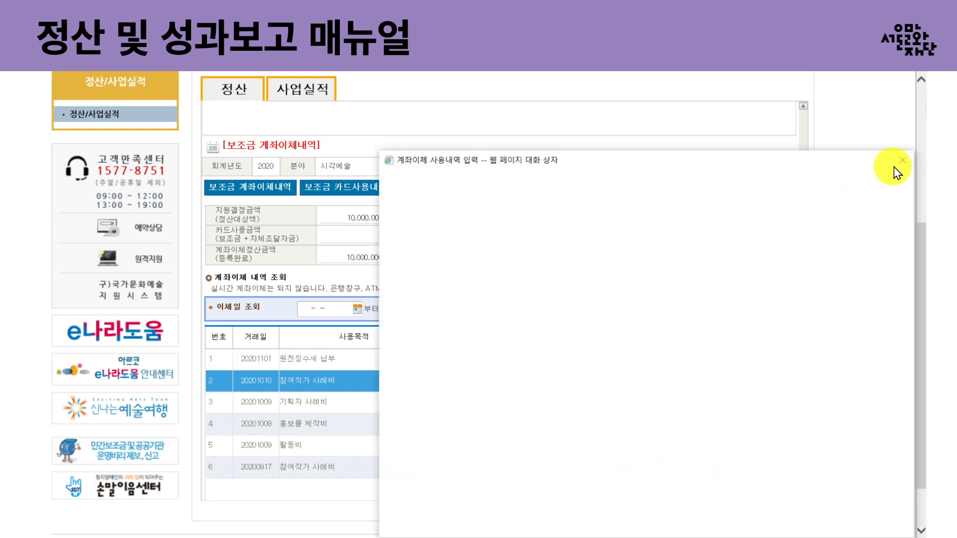
left_click(902, 161)
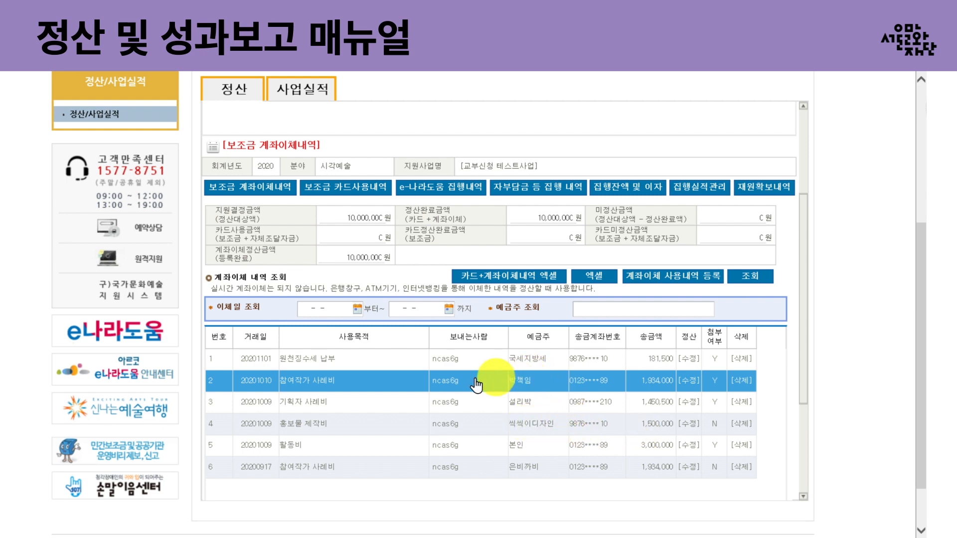
Step: View the project's 보조금 카드사용내역 section, followed by its 집행잔액 및 이자 section
left_click(340, 194)
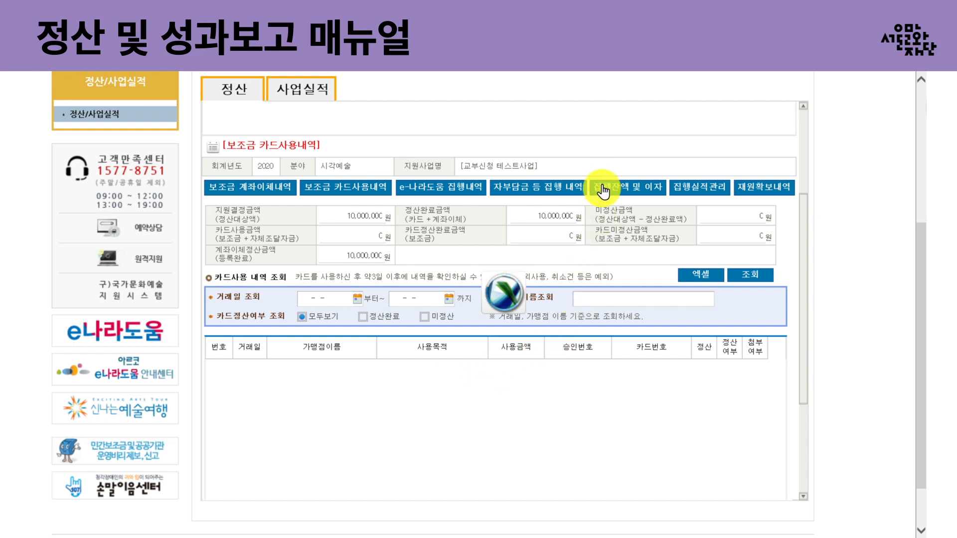
left_click(619, 188)
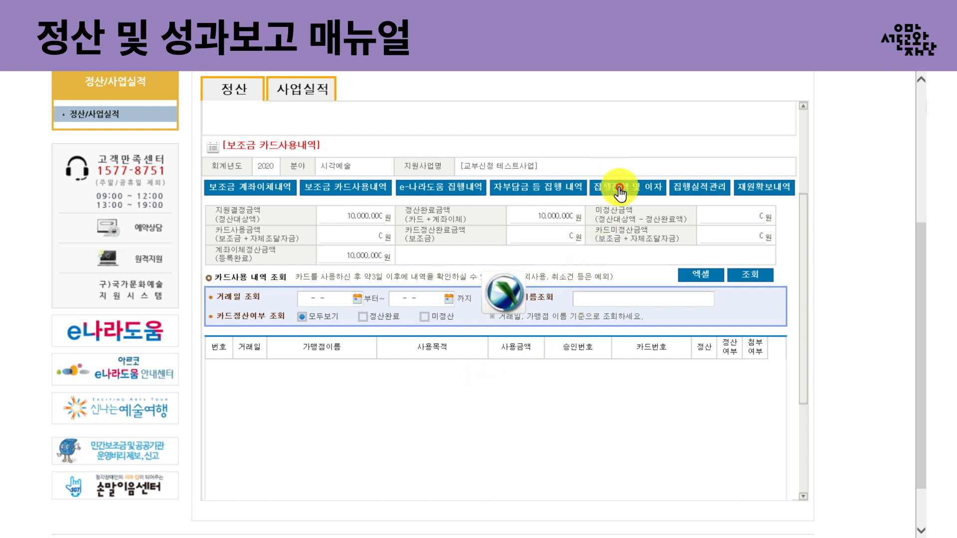
left_click_drag(803, 211, 806, 122)
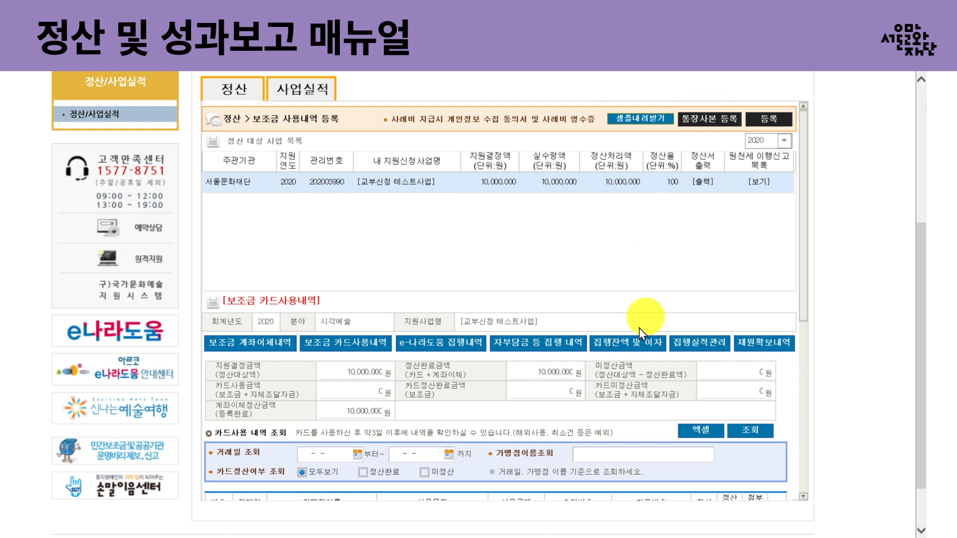
left_click(621, 343)
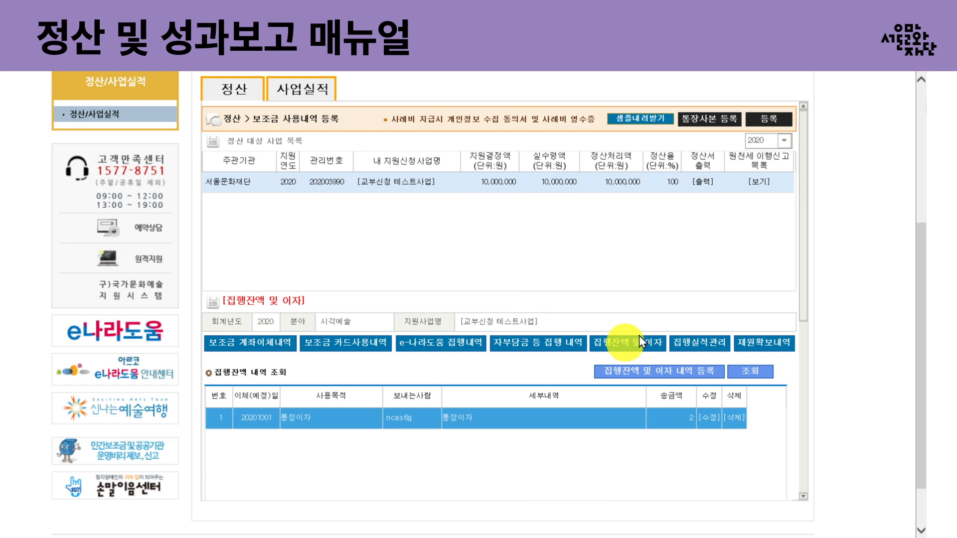
Step: Open the 사업실적 registration form for [교부신청 테스트사업] and review its 사업개요 section
scroll(805, 286, "down", 2)
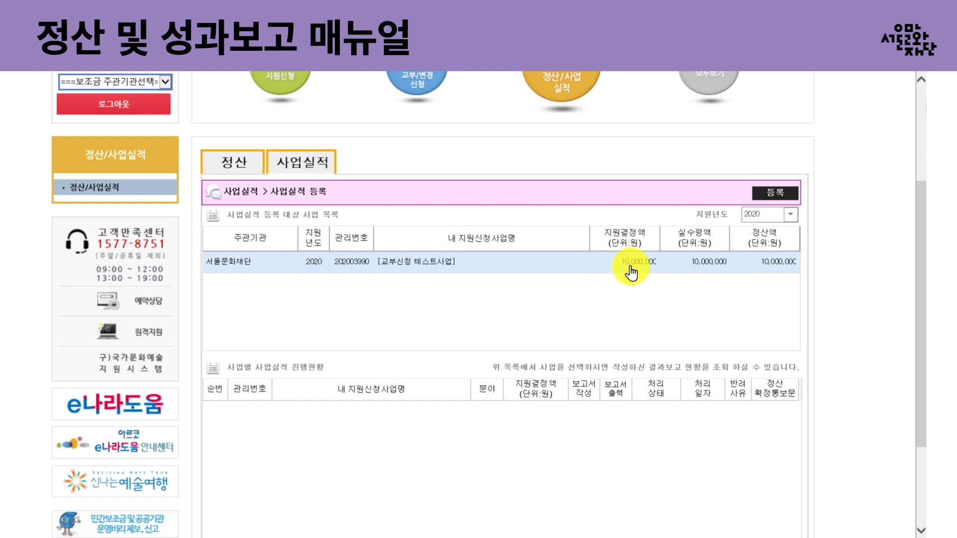
left_click(785, 195)
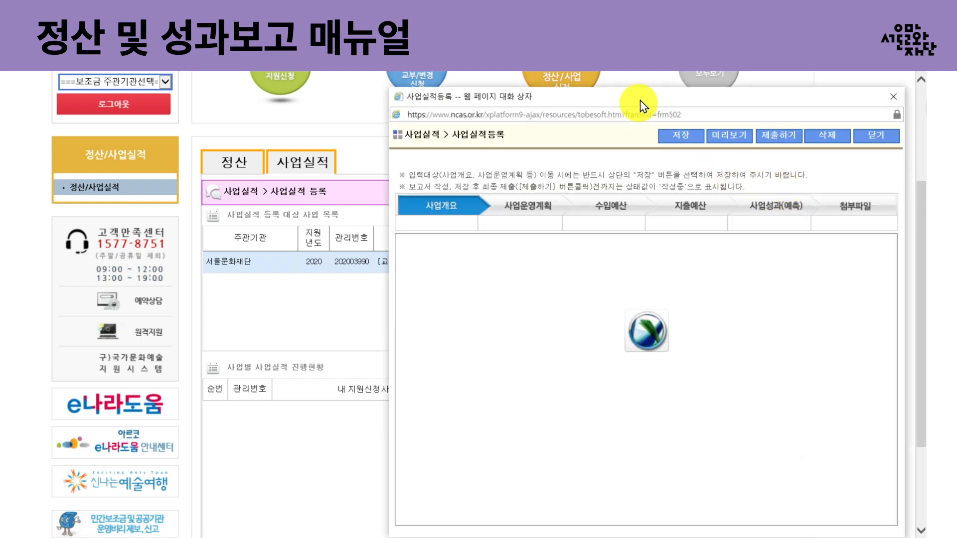
left_click_drag(638, 94, 456, 79)
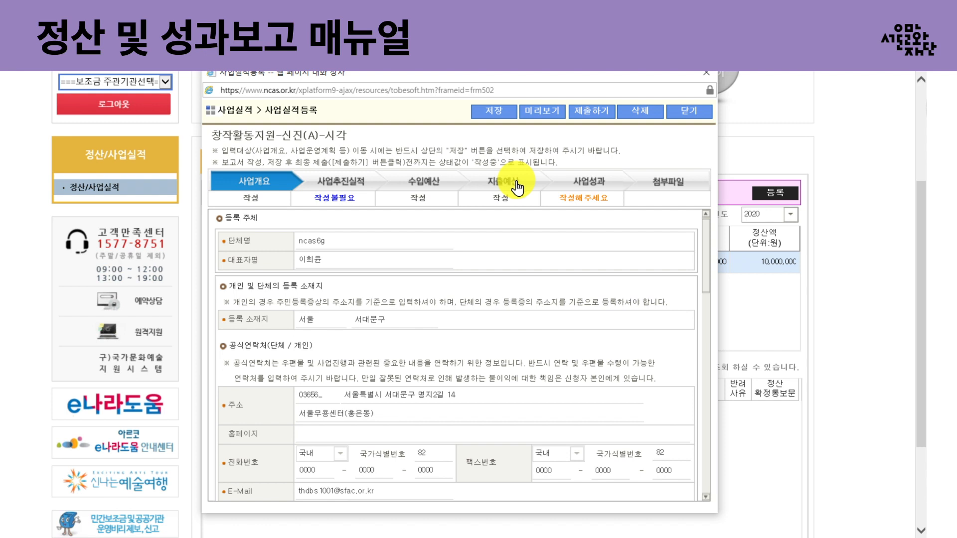
left_click_drag(706, 236, 699, 399)
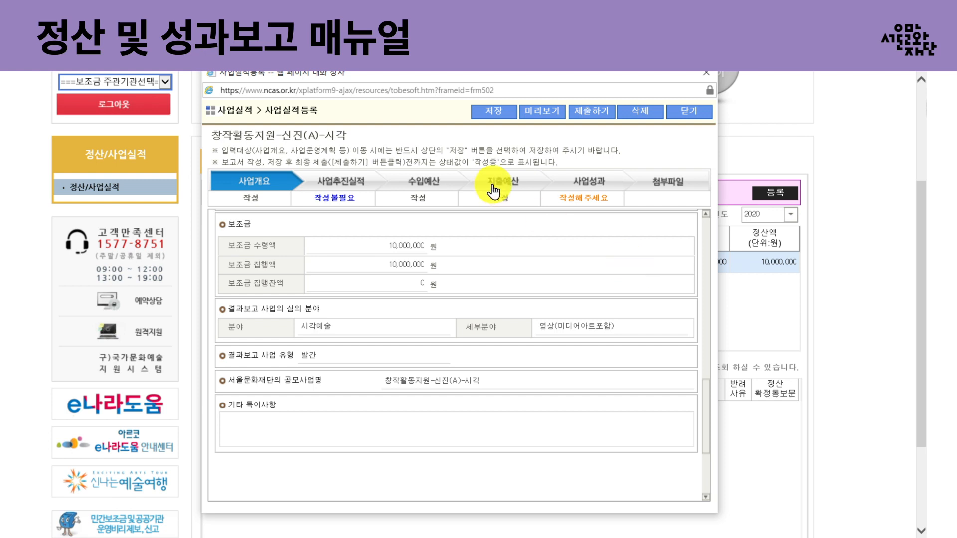
Step: Save the 사업개요 section and go to the expected outcomes text box of the 사업성과 section
left_click(573, 181)
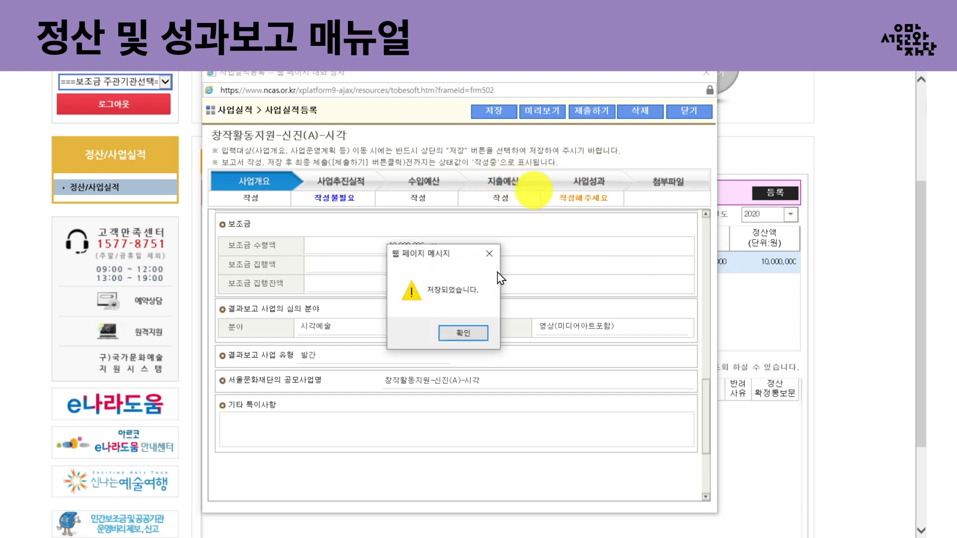
left_click(461, 332)
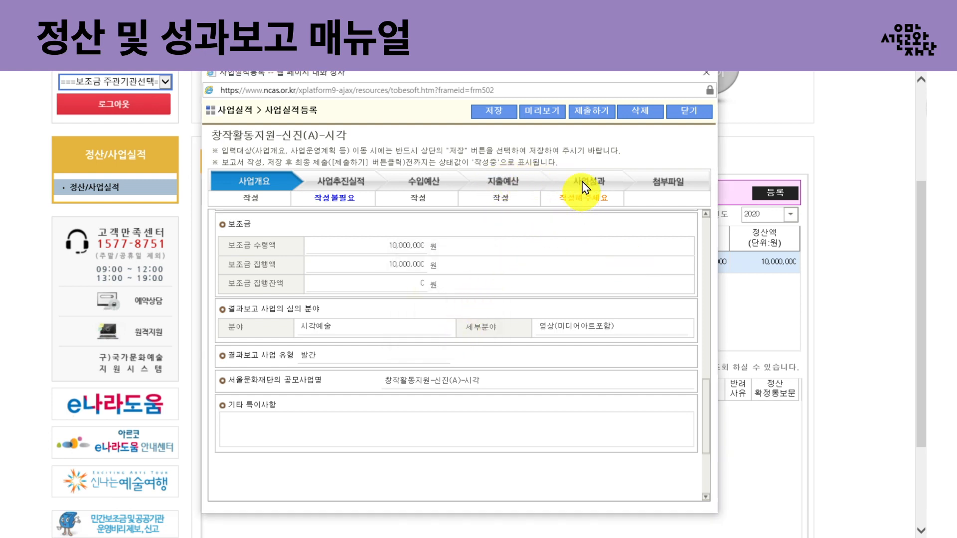
left_click(584, 197)
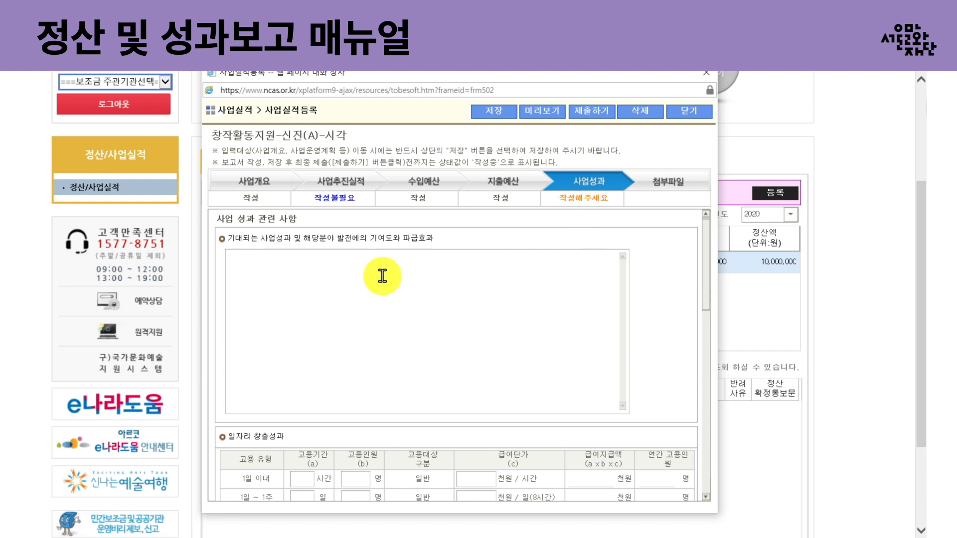
left_click(383, 275)
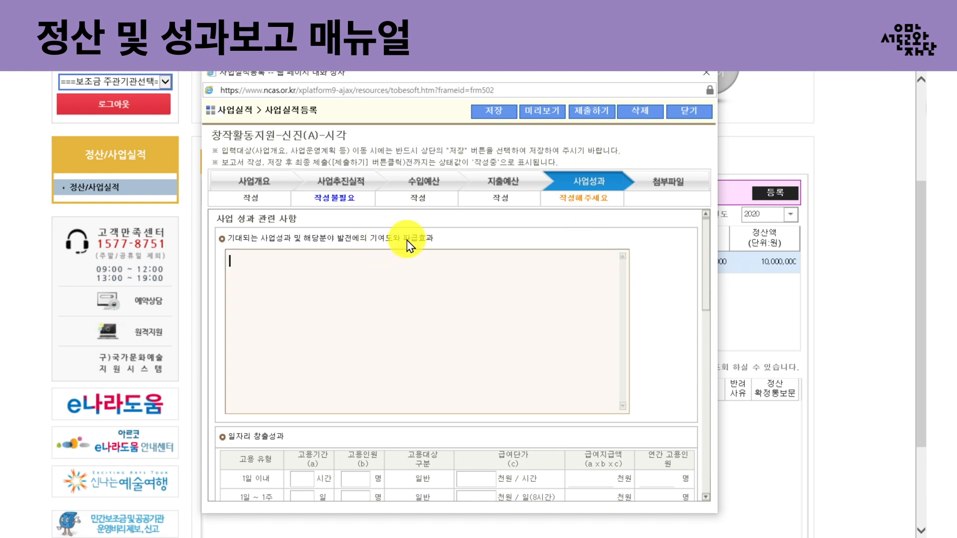
left_click(402, 259)
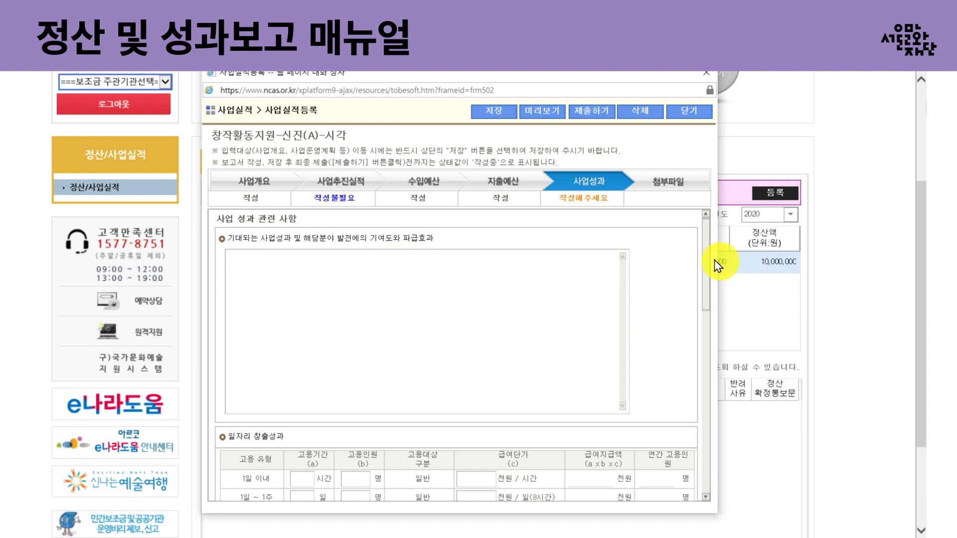
Step: In the 계량적인 결과 section, enter 20 Korean participating artists and 500 Korean audience members, and mark 일반 as the main audience
left_click_drag(713, 259, 710, 421)
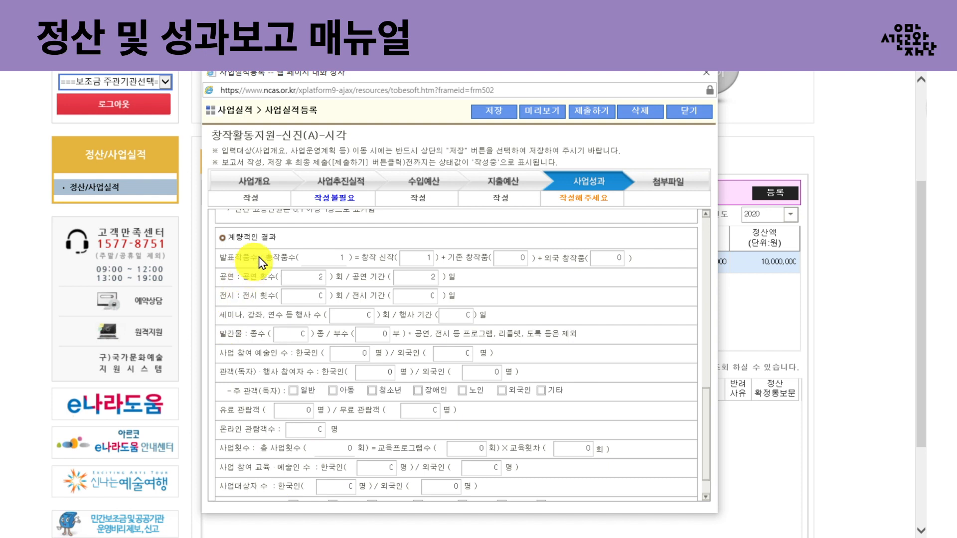
left_click(356, 353)
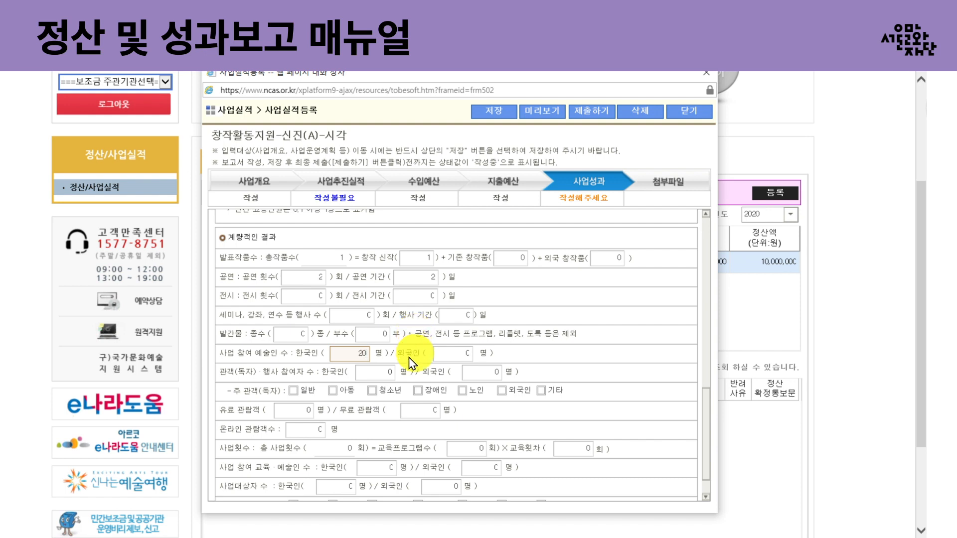
left_click(378, 371)
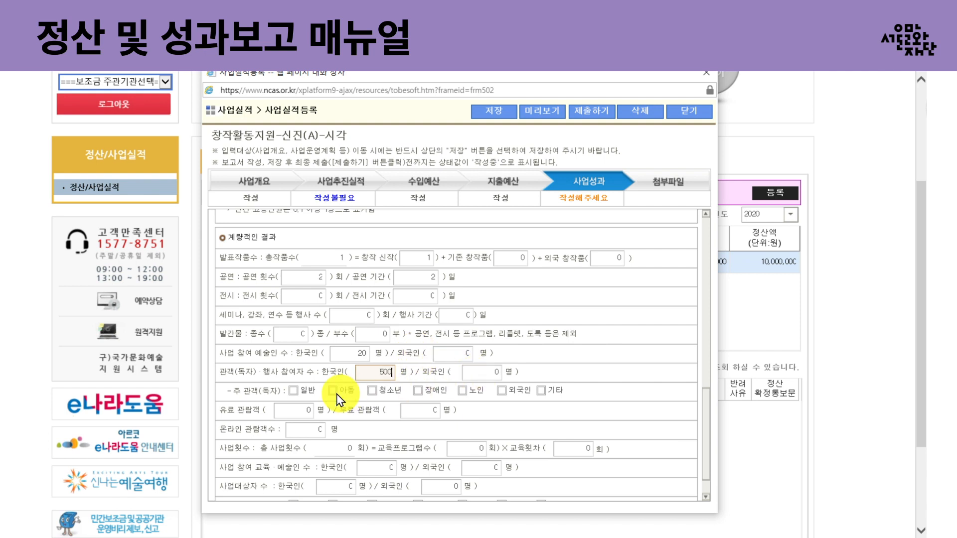
left_click(293, 390)
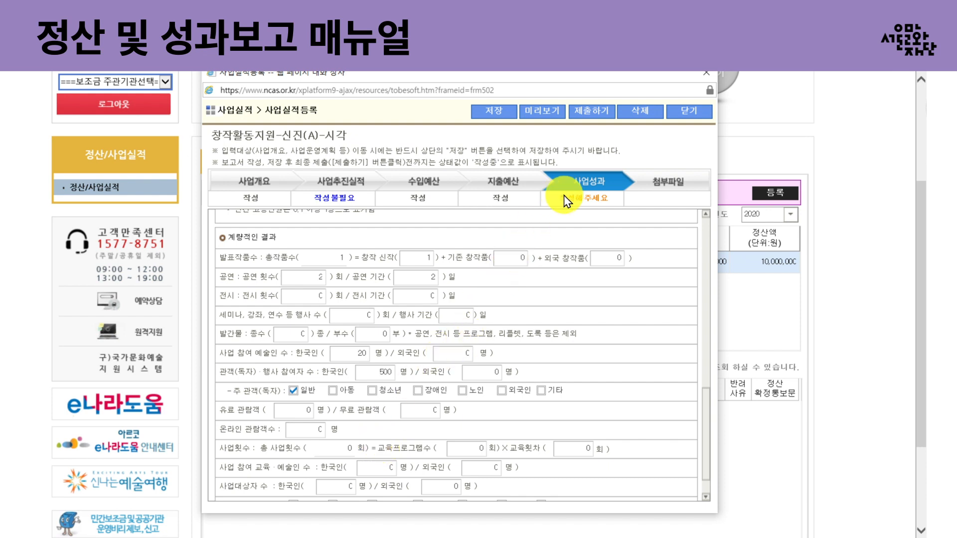
Step: Go to the 첨부파일 section of the 사업실적 form, and view the 2020년 예술창작활동지원 활동성과보고 template document
left_click(668, 183)
left_click(522, 334)
left_click(523, 281)
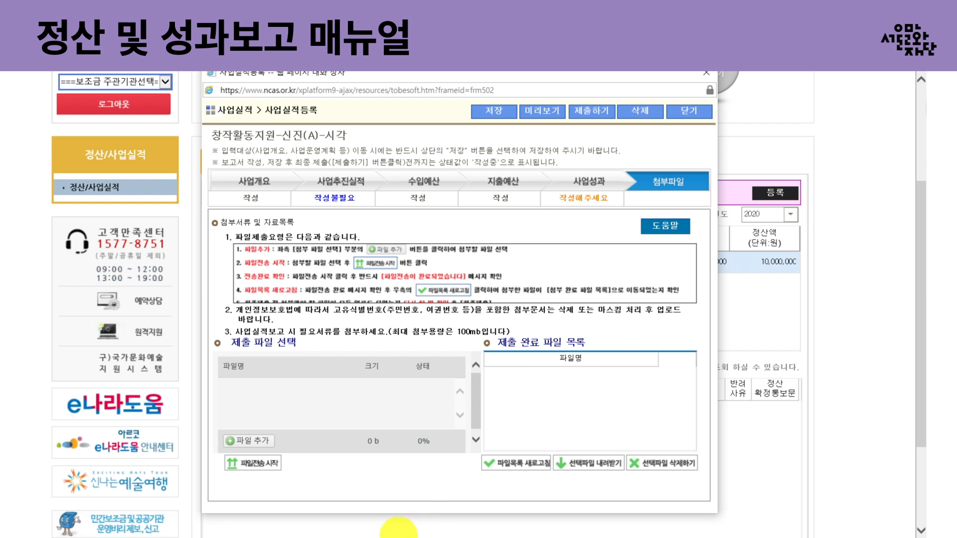
mouse_move(399, 535)
left_click(420, 516)
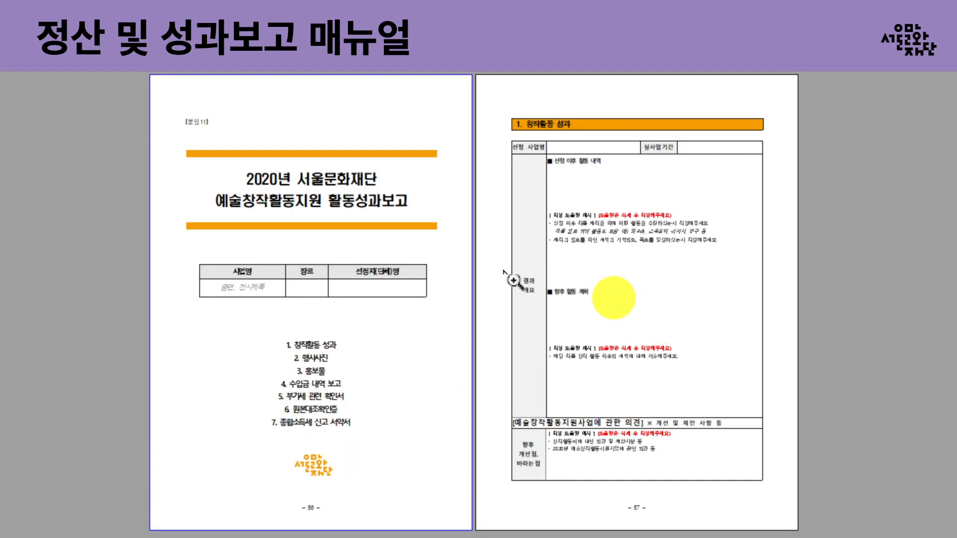